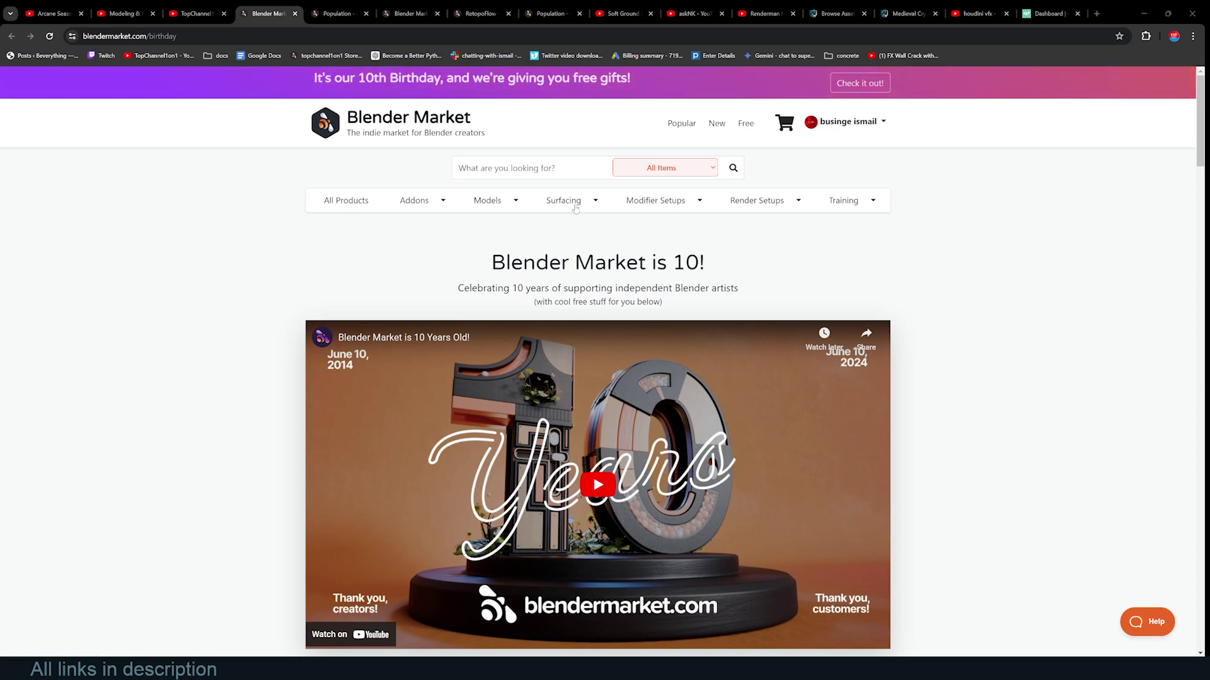
{"action": "scroll", "coordinate": [809, 256], "scroll_direction": "down", "scroll_amount": 1}
{"action": "scroll", "coordinate": [809, 256], "scroll_direction": "down", "scroll_amount": 3}
{"action": "scroll", "coordinate": [938, 308], "scroll_direction": "down", "scroll_amount": 5}
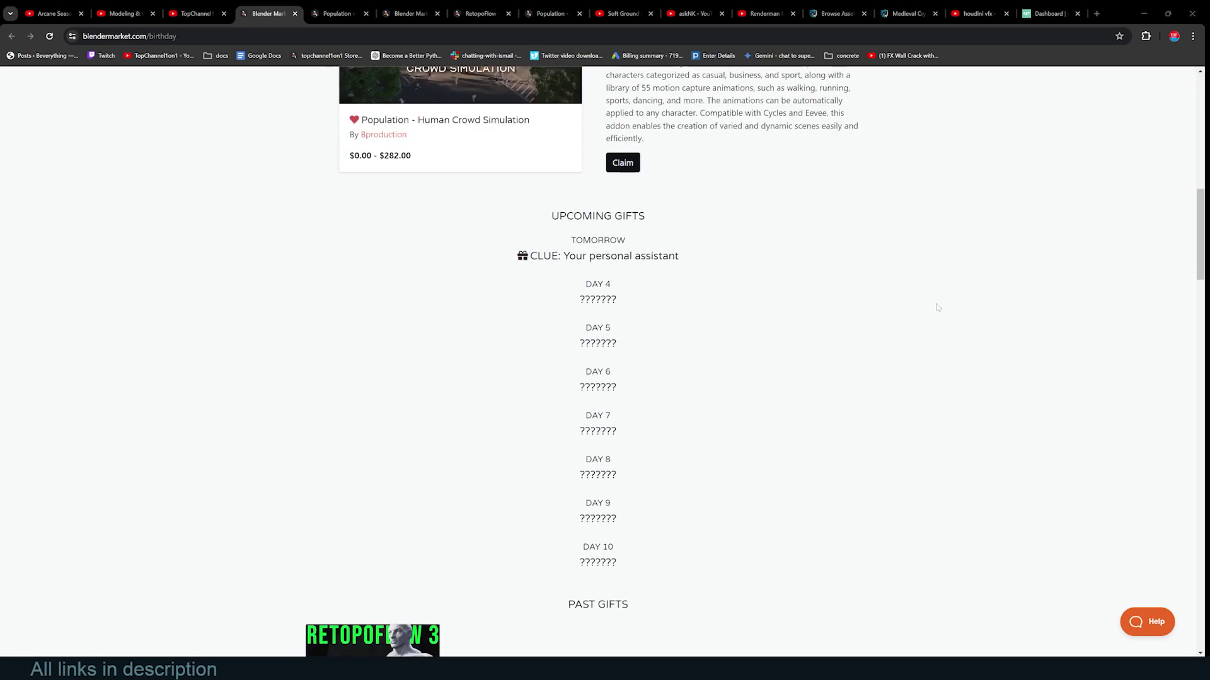
{"action": "scroll", "coordinate": [937, 305], "scroll_direction": "down", "scroll_amount": 2}
{"action": "scroll", "coordinate": [913, 305], "scroll_direction": "down", "scroll_amount": 2}
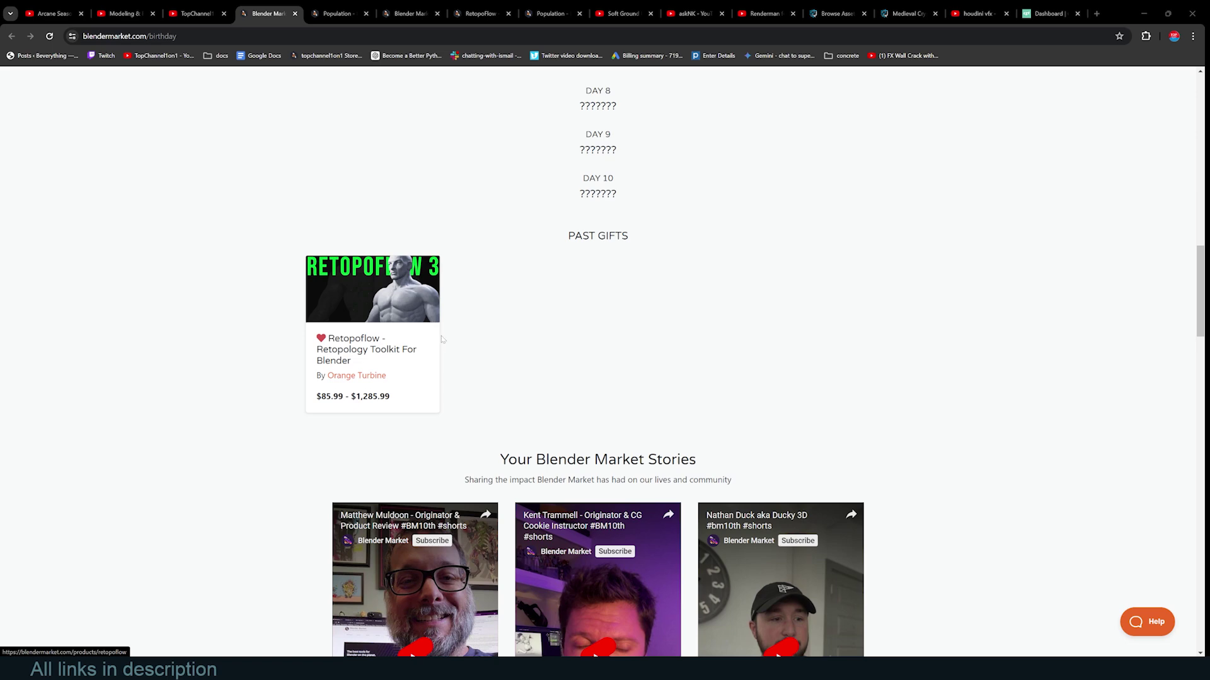
{"action": "scroll", "coordinate": [413, 339], "scroll_direction": "up", "scroll_amount": 3}
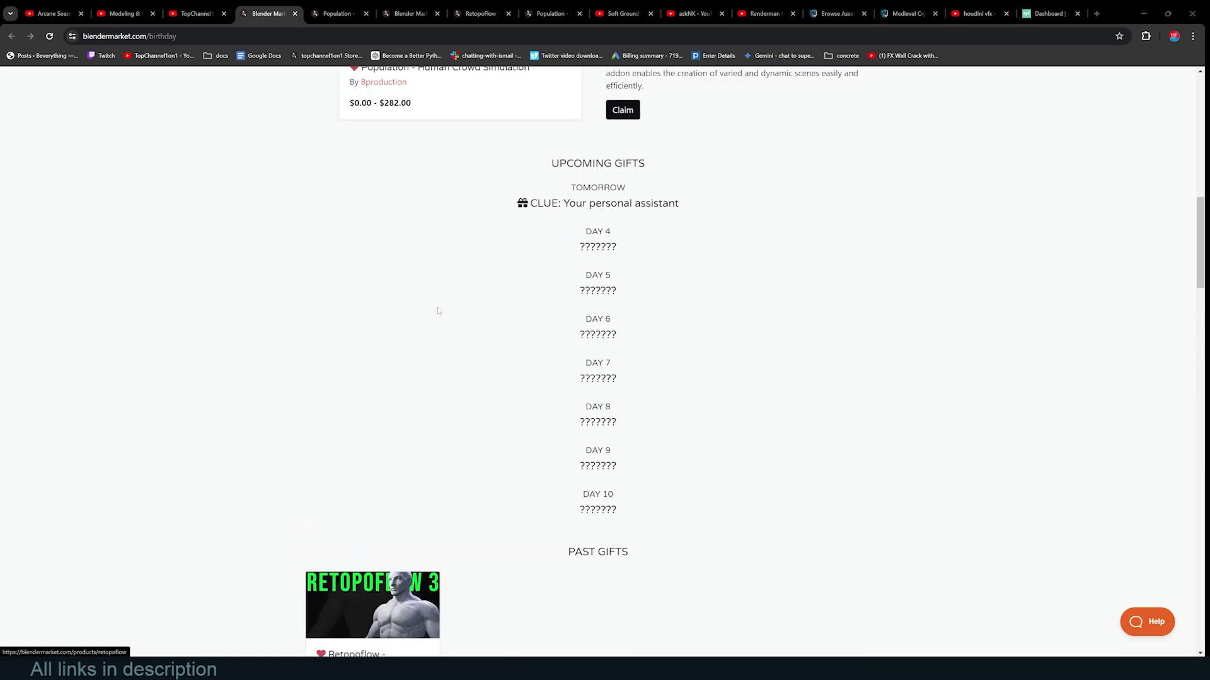
{"action": "scroll", "coordinate": [437, 311], "scroll_direction": "up", "scroll_amount": 3}
{"action": "scroll", "coordinate": [325, 290], "scroll_direction": "up", "scroll_amount": 2}
{"action": "scroll", "coordinate": [325, 289], "scroll_direction": "down", "scroll_amount": 2}
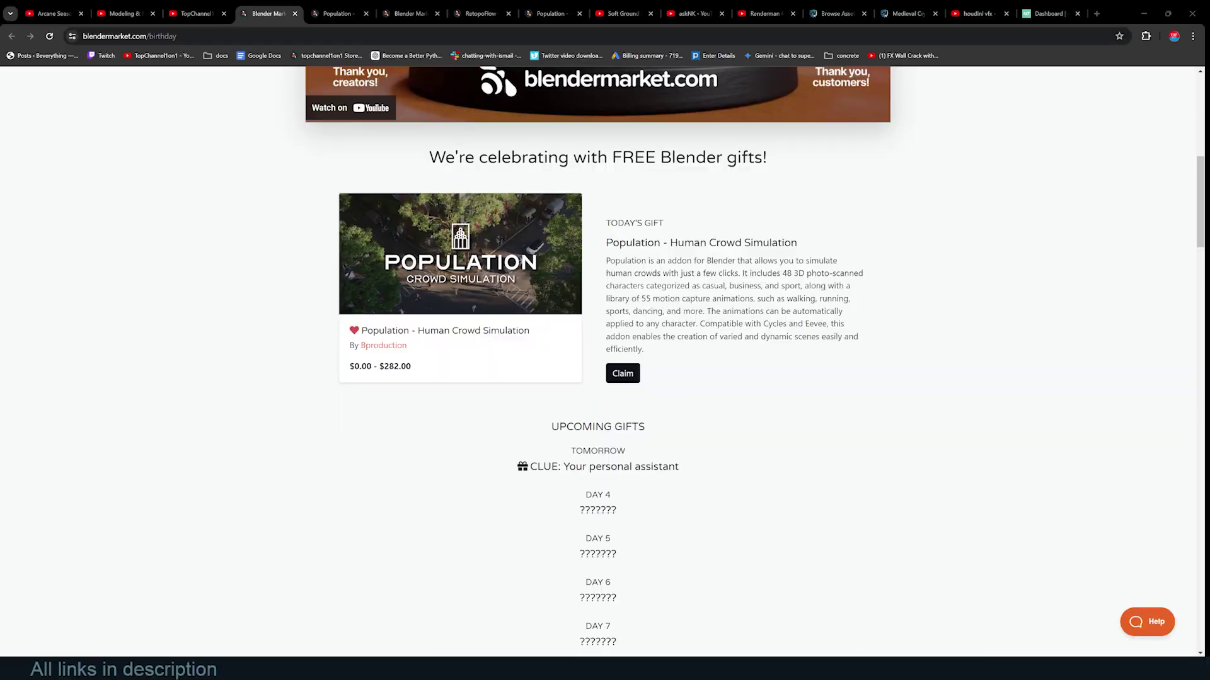
Highlight the tomorrow's-gift and 'Your personal assistant' clues, then claim the free Population gift.
{"action": "double_click", "coordinate": [545, 466]}
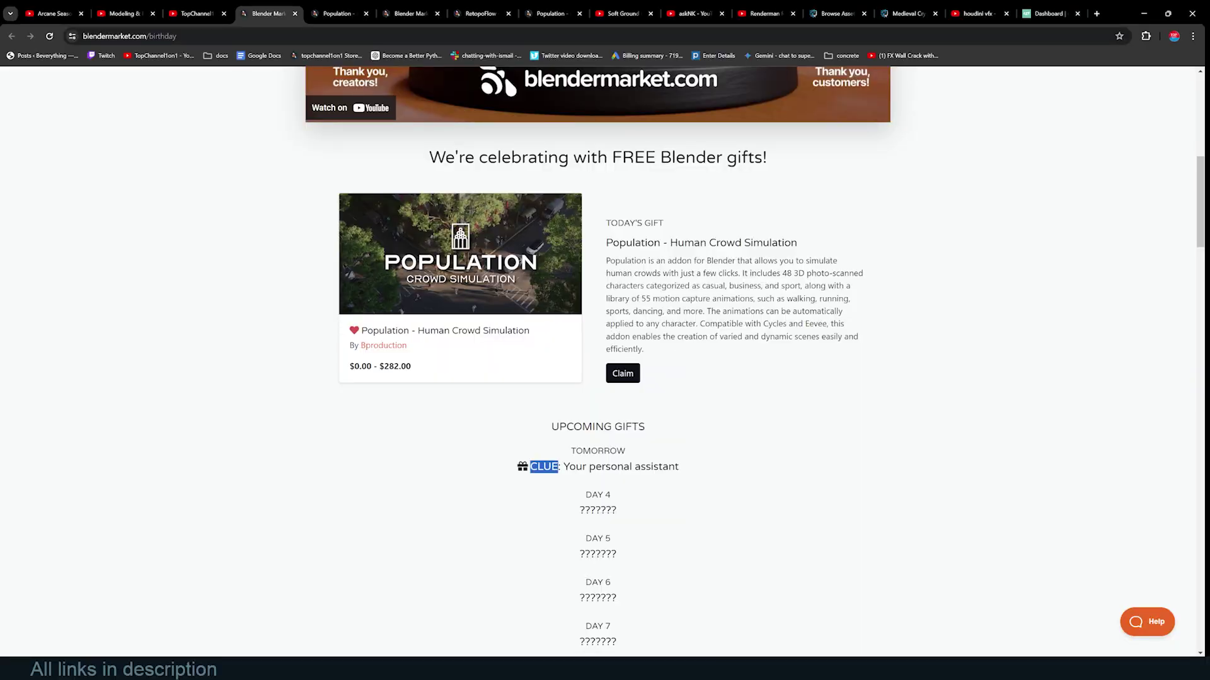
{"action": "left_click_drag", "start_coordinate": [566, 466], "coordinate": [623, 466]}
{"action": "left_click", "coordinate": [624, 466]}
{"action": "left_click_drag", "start_coordinate": [562, 467], "coordinate": [681, 468]}
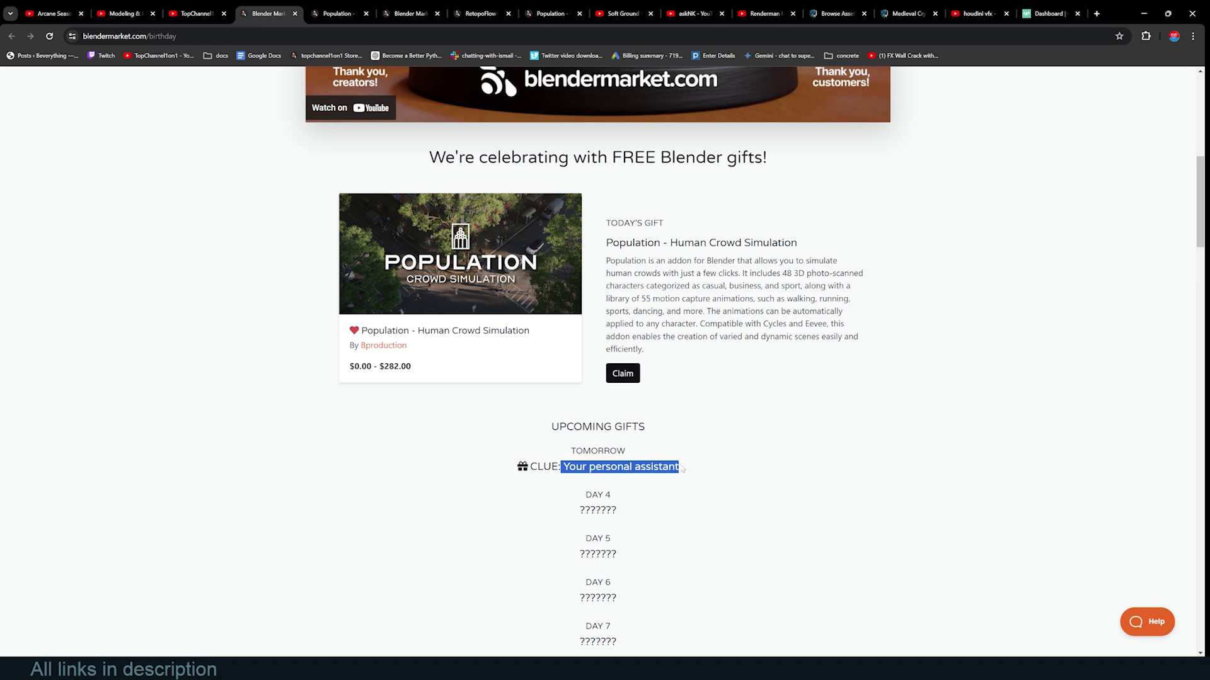
{"action": "left_click", "coordinate": [683, 469]}
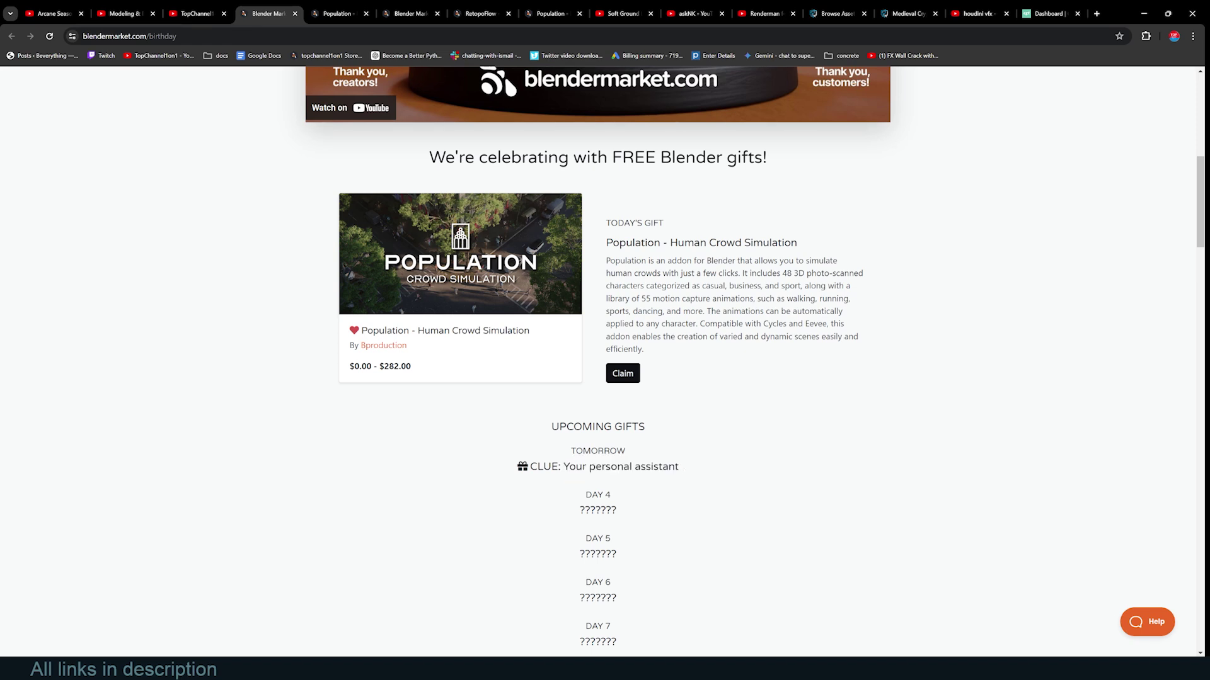
{"action": "left_click", "coordinate": [632, 377]}
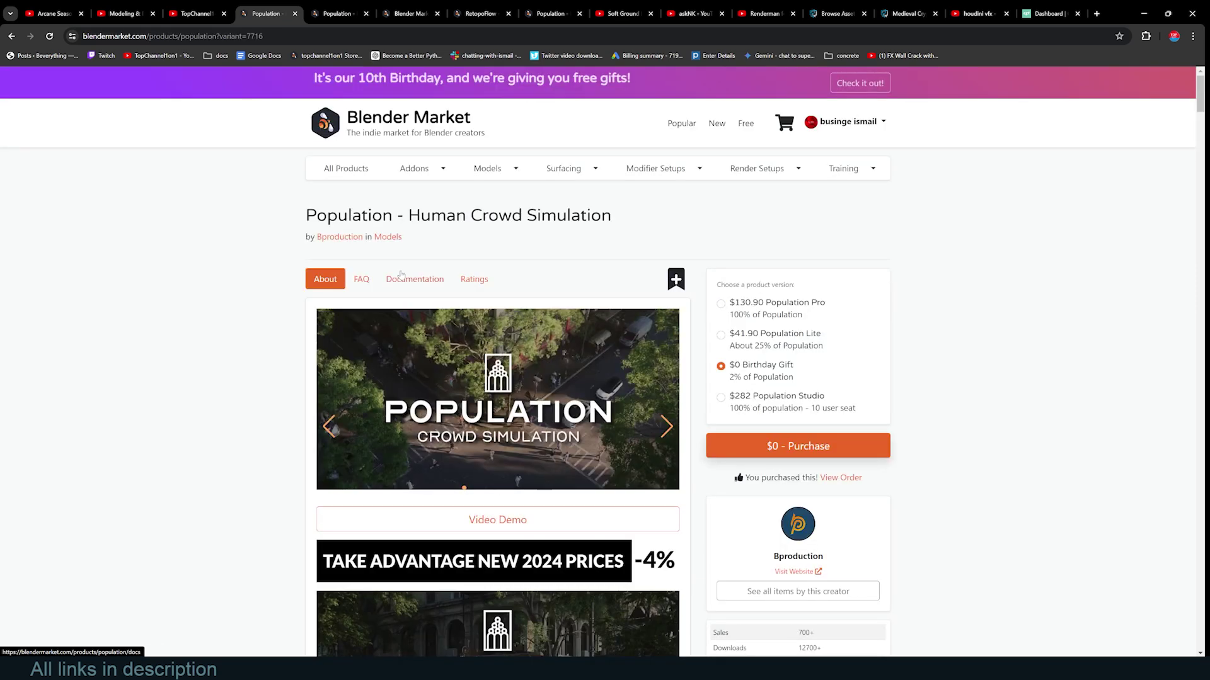
{"action": "scroll", "coordinate": [401, 274], "scroll_direction": "down", "scroll_amount": 1}
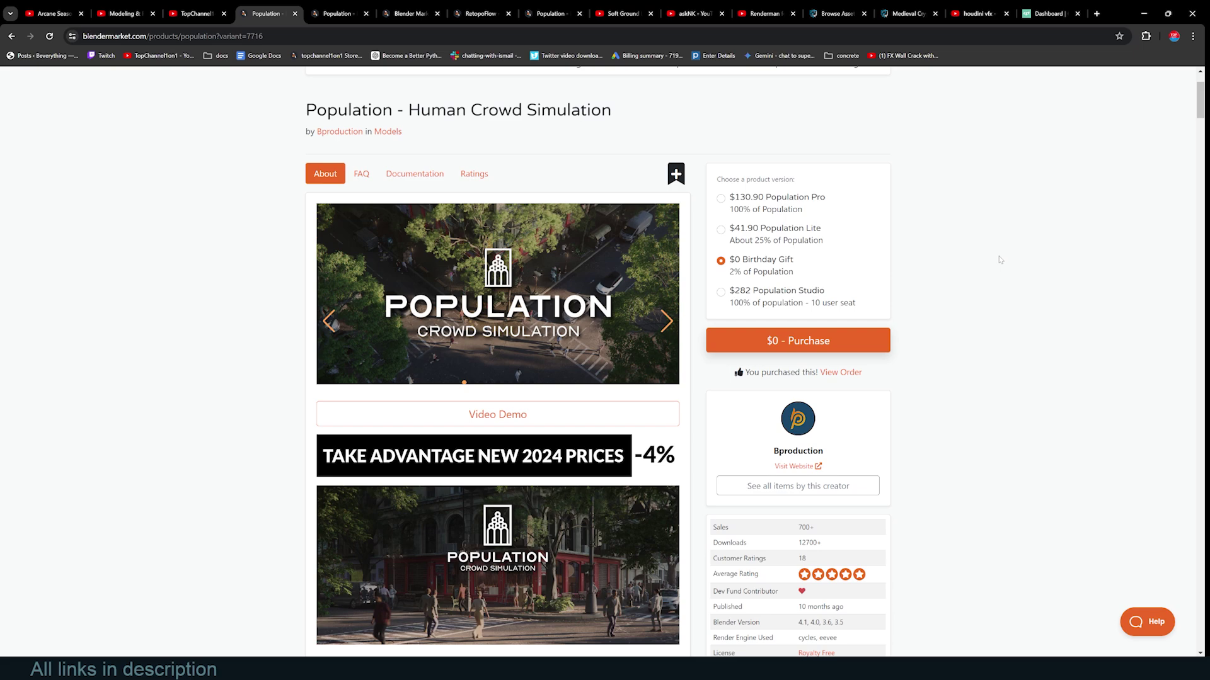
{"action": "scroll", "coordinate": [999, 259], "scroll_direction": "down", "scroll_amount": 1}
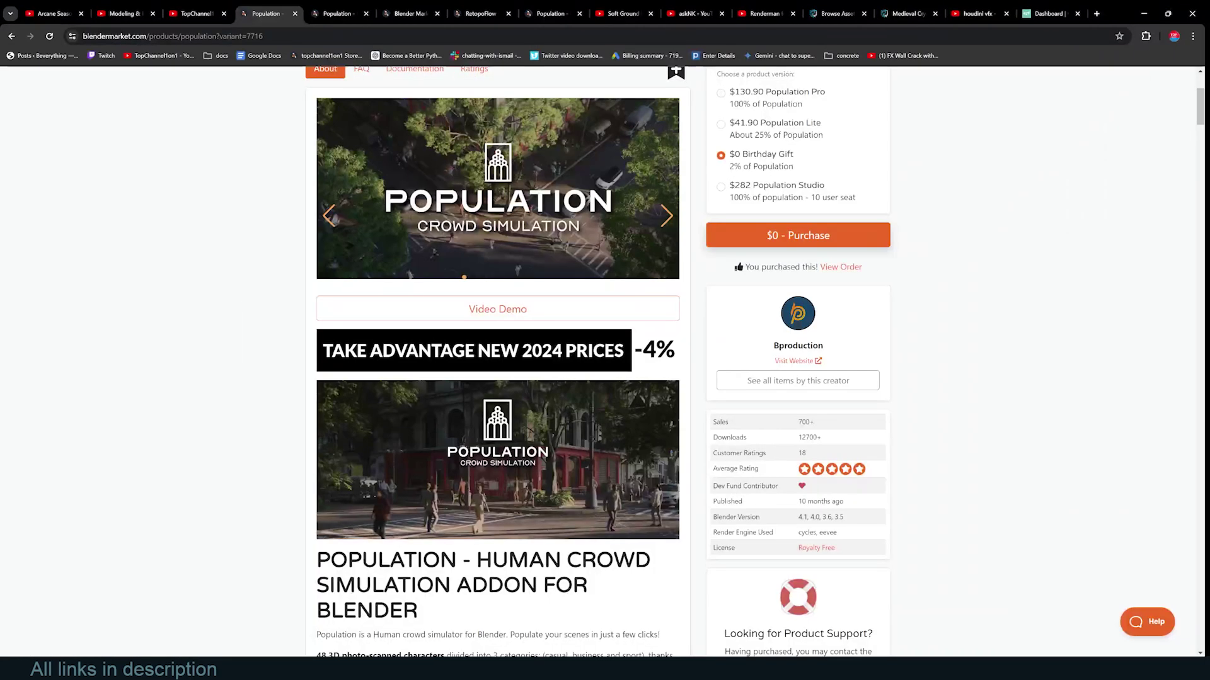
{"action": "scroll", "coordinate": [771, 444], "scroll_direction": "up", "scroll_amount": 2}
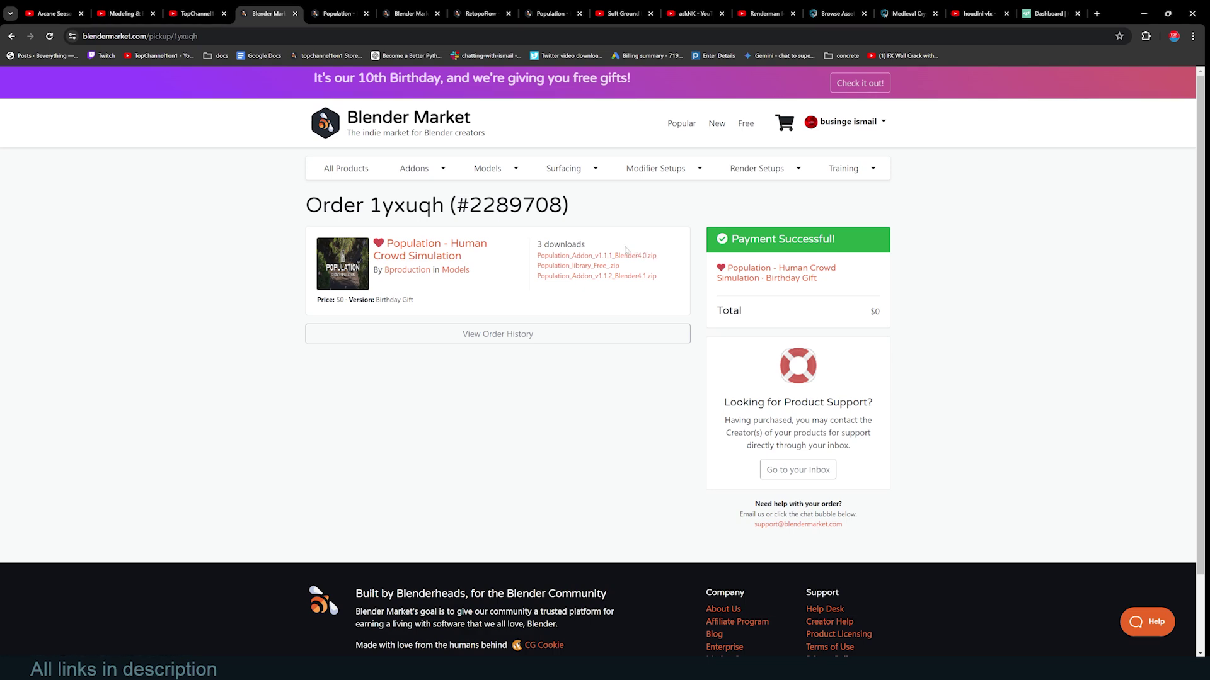
Download Population_Addon_v1.1.2_Blender4.1.zip from the order's download files.
{"action": "left_click", "coordinate": [643, 277]}
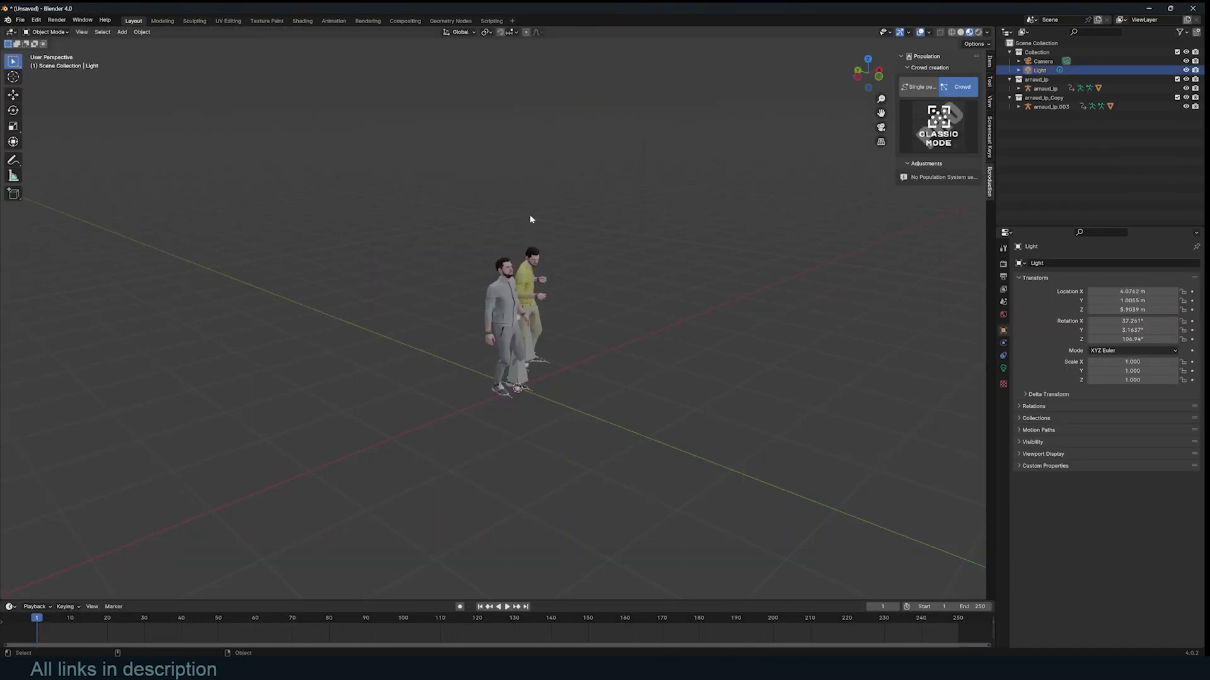
Open Blender Preferences and expand the Object: Population add-on details.
{"action": "left_click", "coordinate": [483, 202]}
{"action": "left_click", "coordinate": [36, 20]}
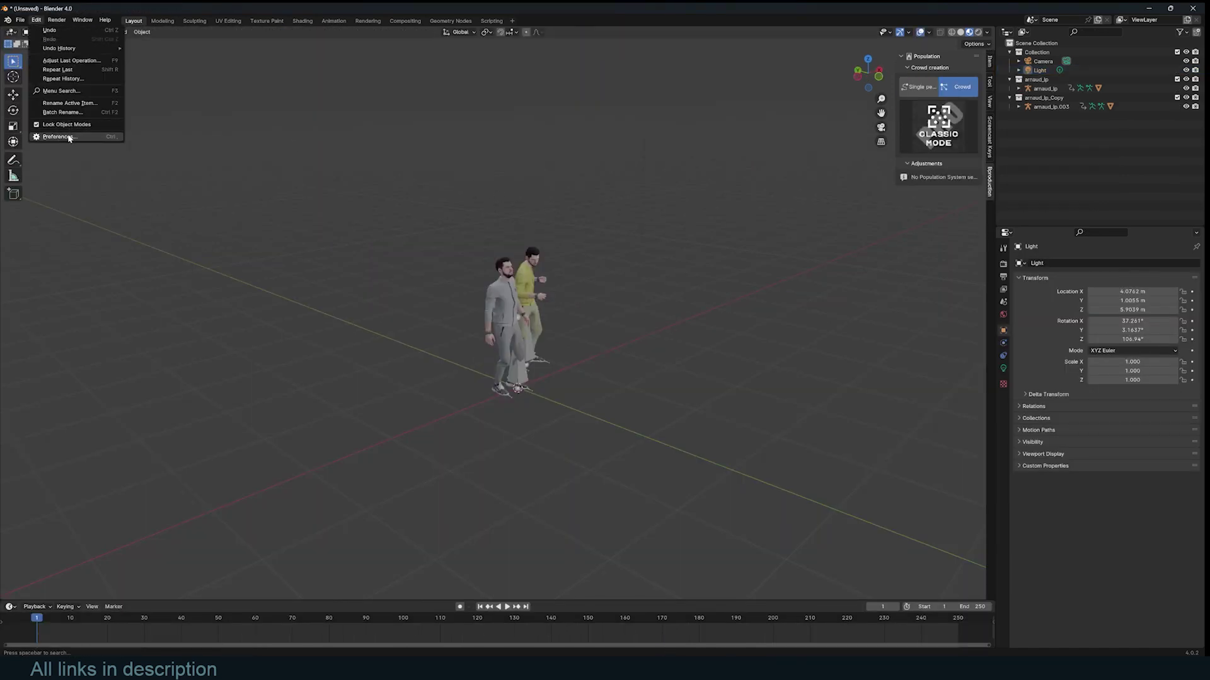
{"action": "left_click", "coordinate": [69, 139]}
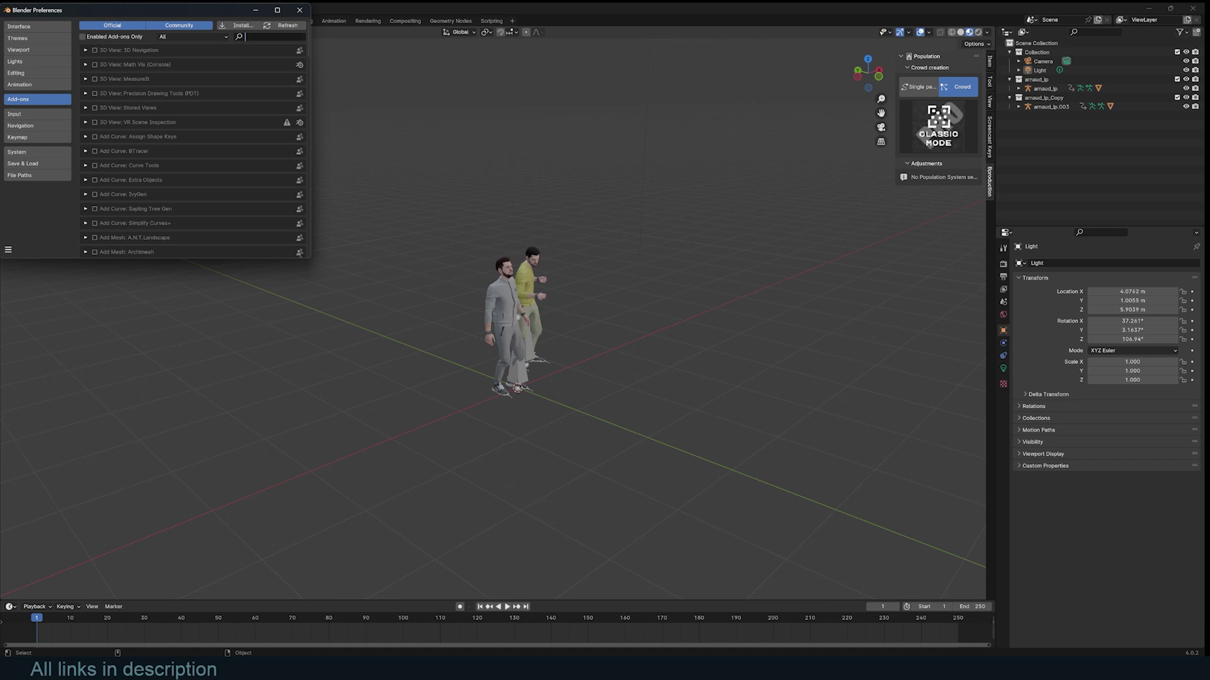
{"action": "type", "text": "pop"}
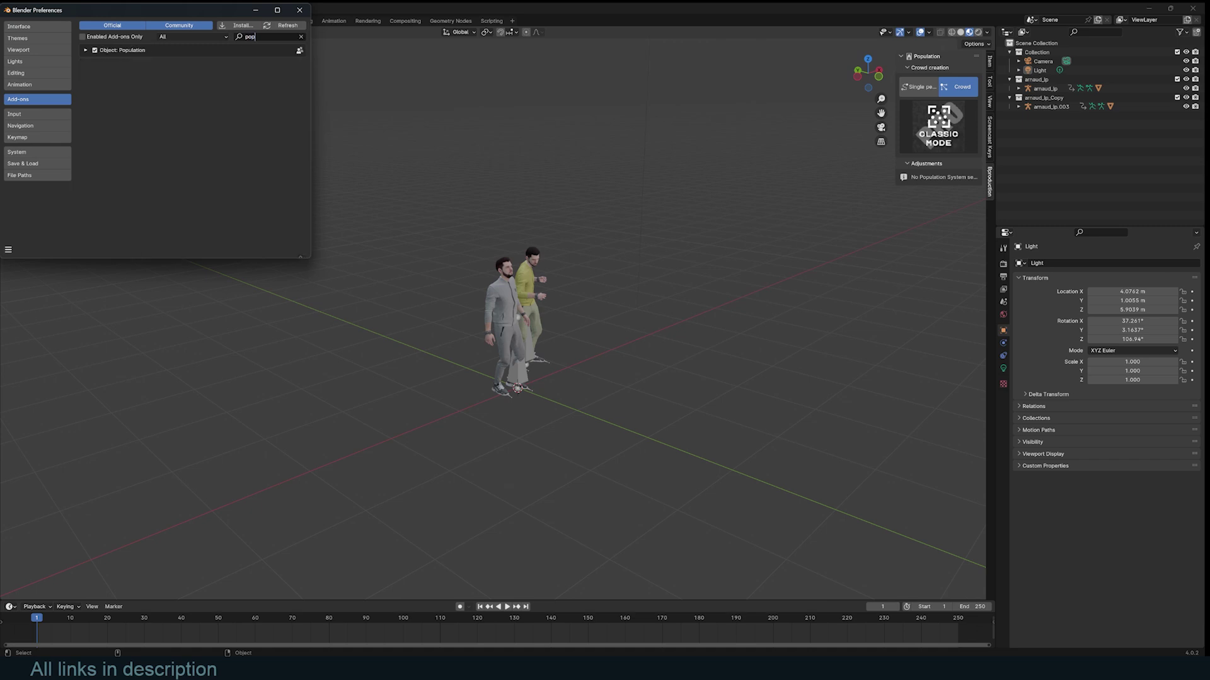
{"action": "left_click", "coordinate": [84, 51]}
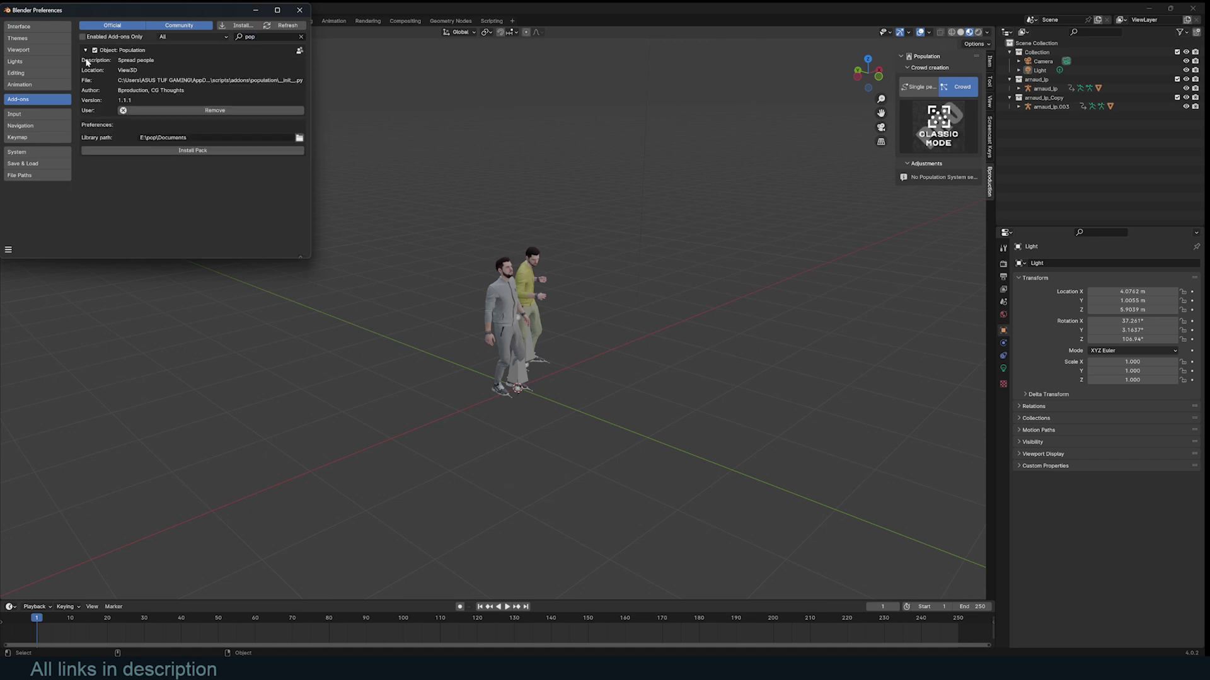
Browse for the Population Library path folder E:\pop\Documents, then close the file browser.
{"action": "left_click", "coordinate": [299, 140]}
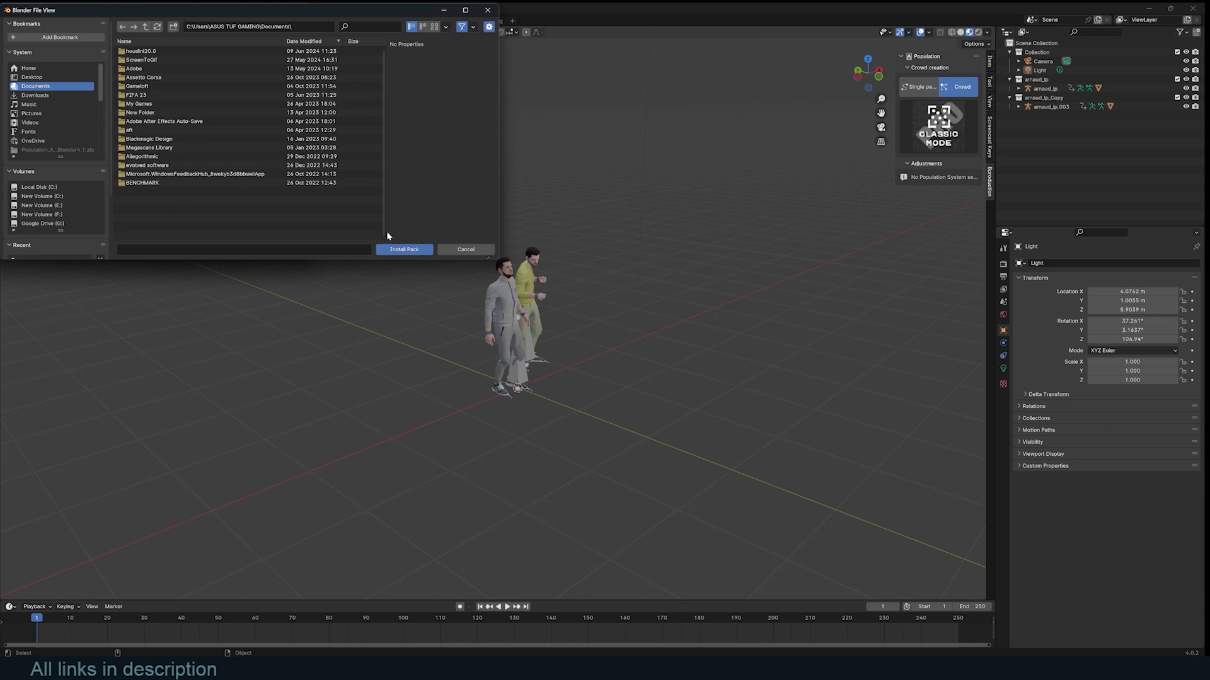
{"action": "left_click", "coordinate": [466, 249]}
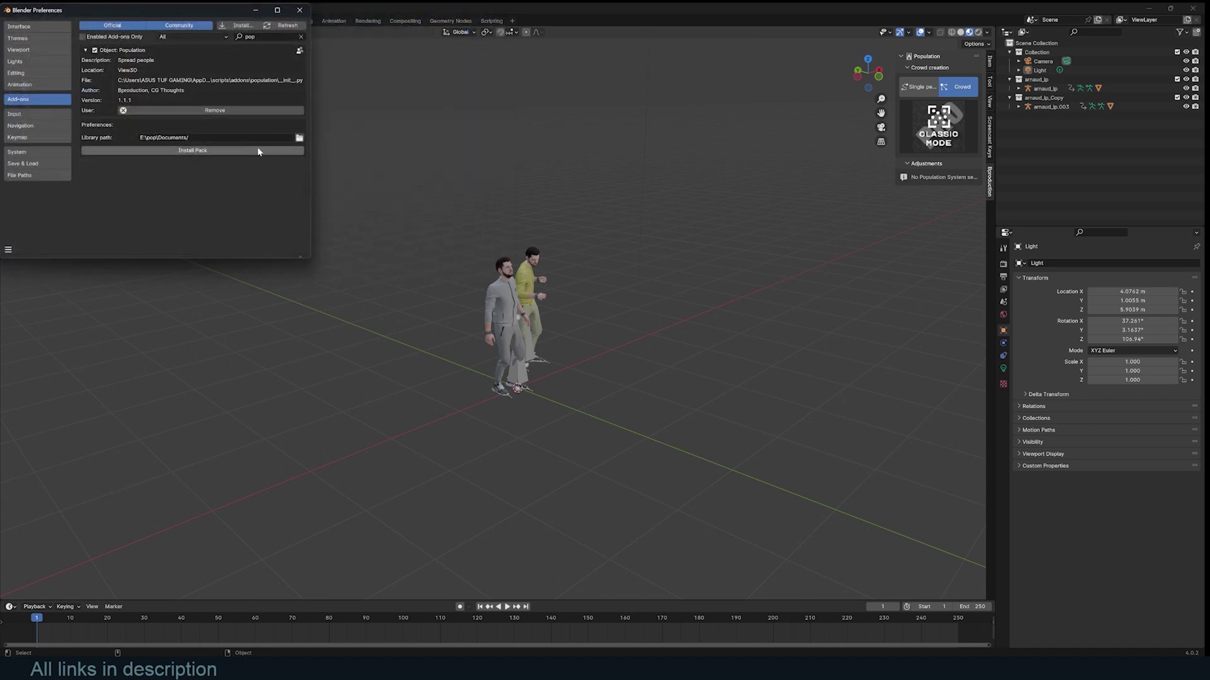
{"action": "left_click", "coordinate": [300, 138]}
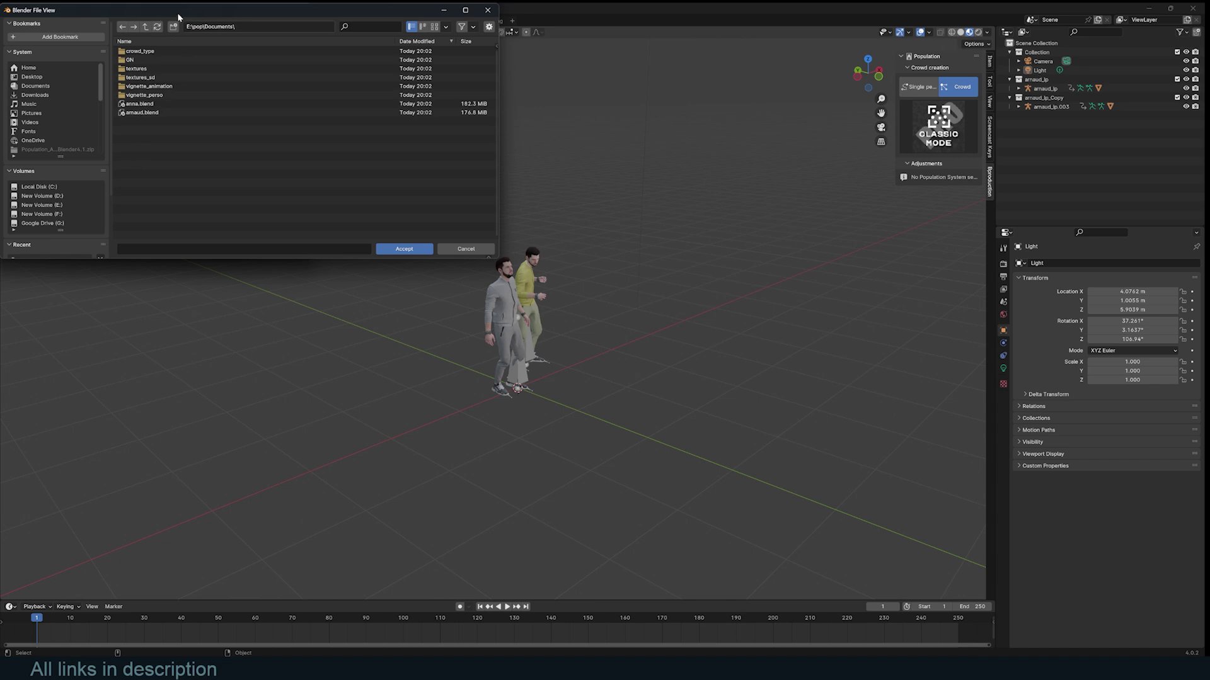
{"action": "left_click", "coordinate": [458, 250]}
{"action": "left_click", "coordinate": [918, 87]}
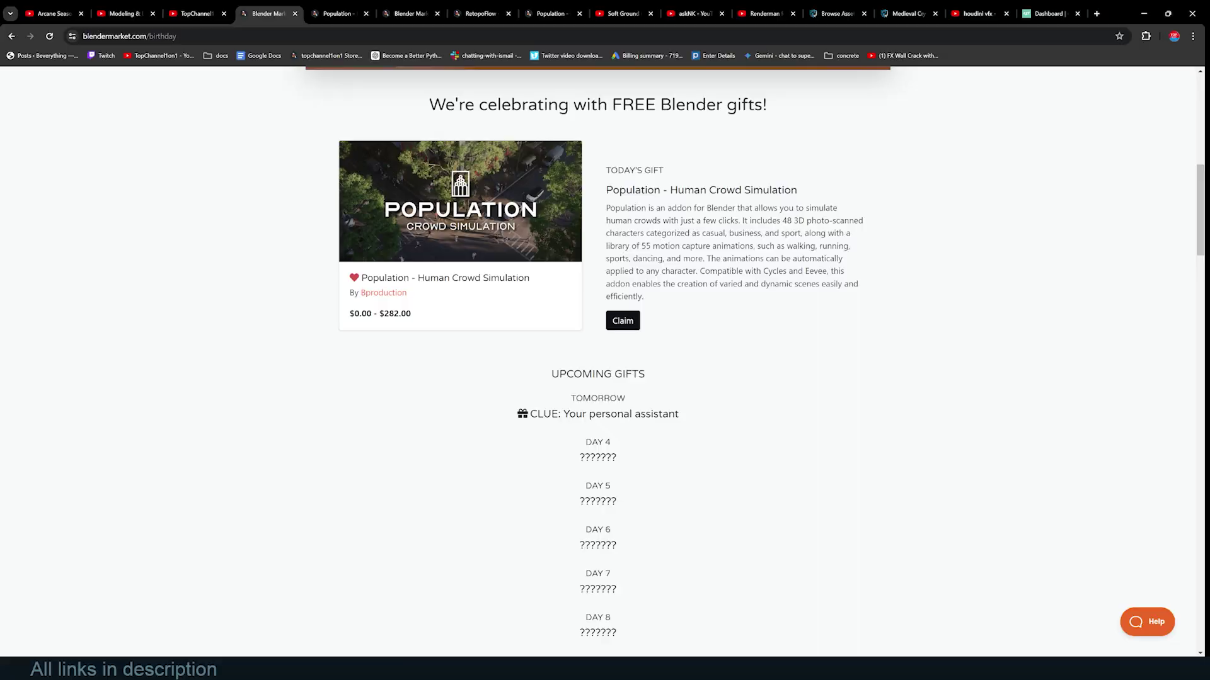
{"action": "left_click_drag", "start_coordinate": [563, 414], "coordinate": [675, 414]}
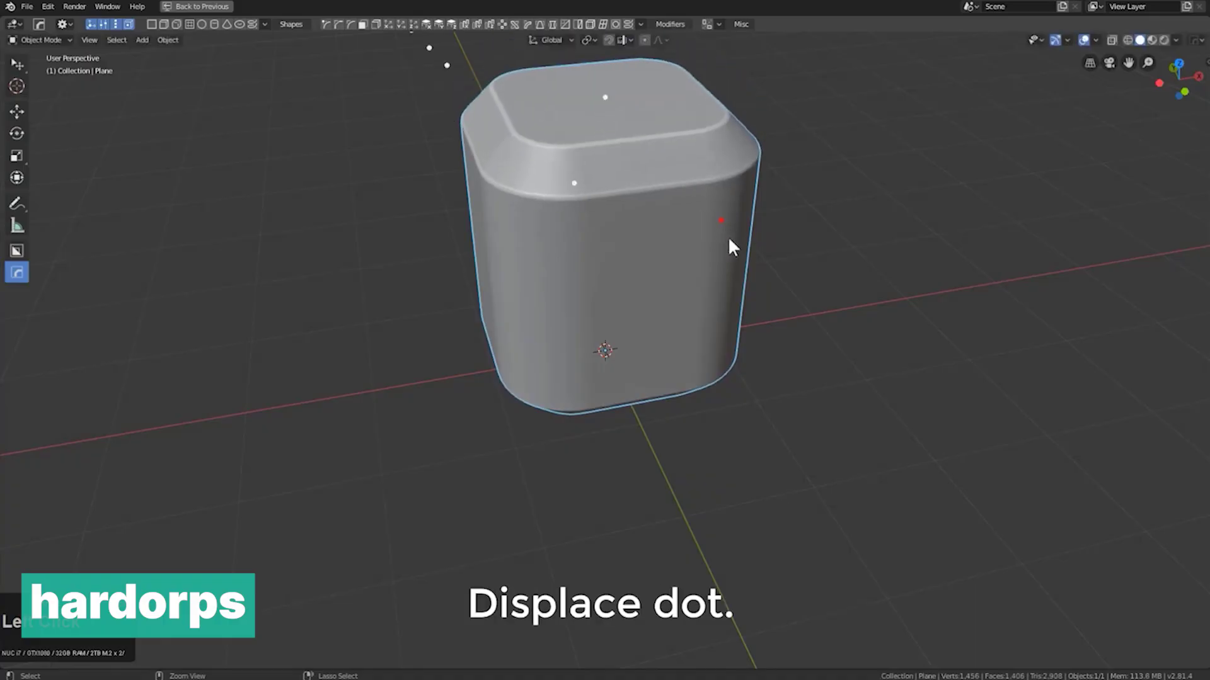
Widen the screw offset and extend the cutter's screw sweep along the curved wall.
{"action": "left_click_drag", "start_coordinate": [720, 222], "coordinate": [851, 206]}
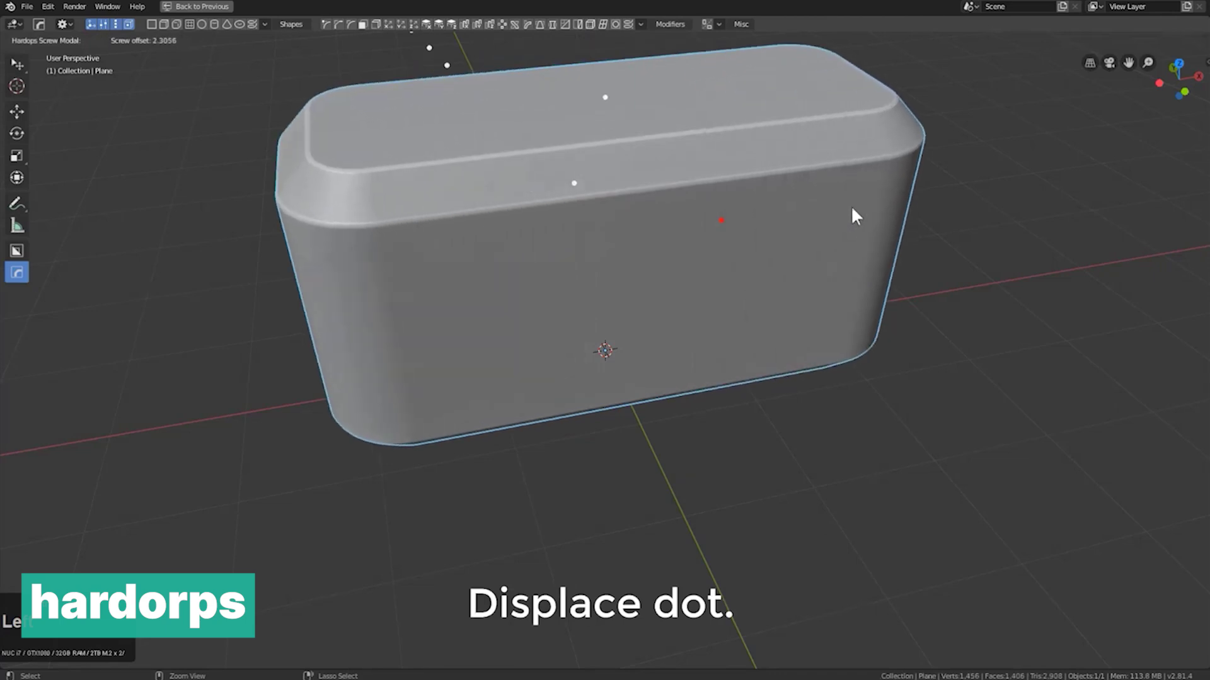
{"action": "scroll", "coordinate": [517, 110], "scroll_direction": "up", "scroll_amount": 4}
{"action": "left_click", "coordinate": [370, 262]}
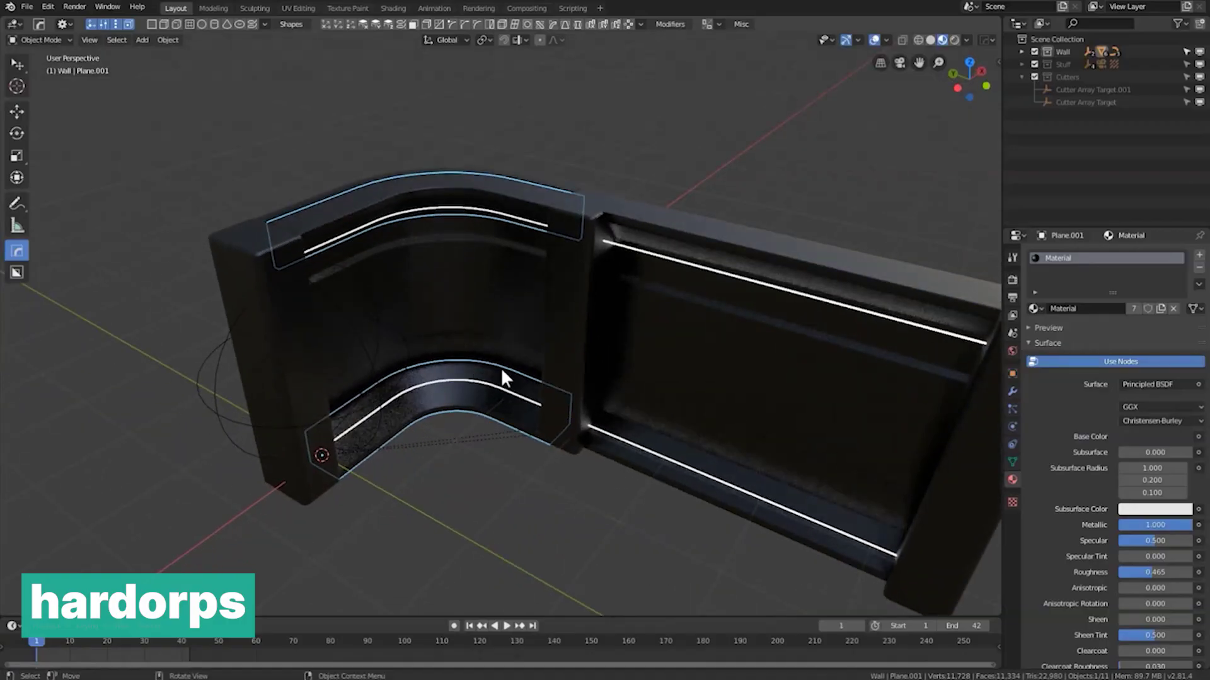
{"action": "left_click", "coordinate": [502, 296]}
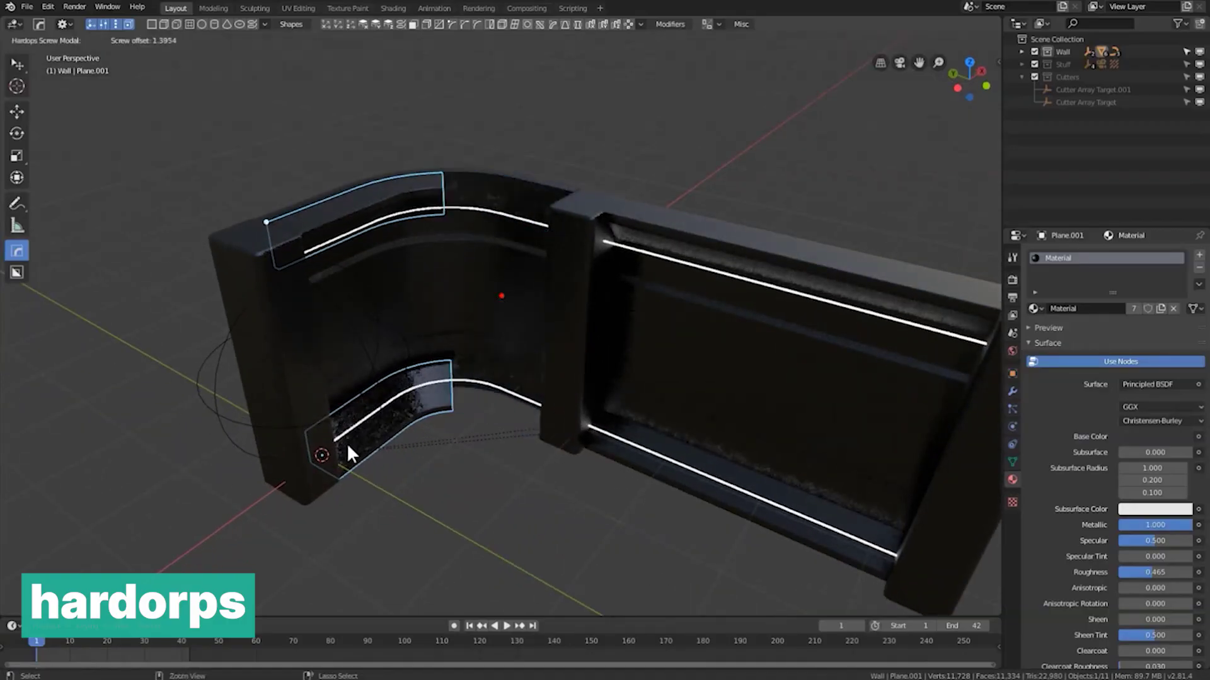
{"action": "left_click", "coordinate": [518, 325]}
Select the wall pillar and start a HardOps bevel on its edges.
{"action": "left_click", "coordinate": [264, 315]}
{"action": "mouse_move", "coordinate": [282, 284]}
{"action": "middle_mouse_down"}
{"action": "mouse_move", "coordinate": [263, 314]}
{"action": "mouse_move", "coordinate": [393, 313]}
{"action": "middle_mouse_up"}
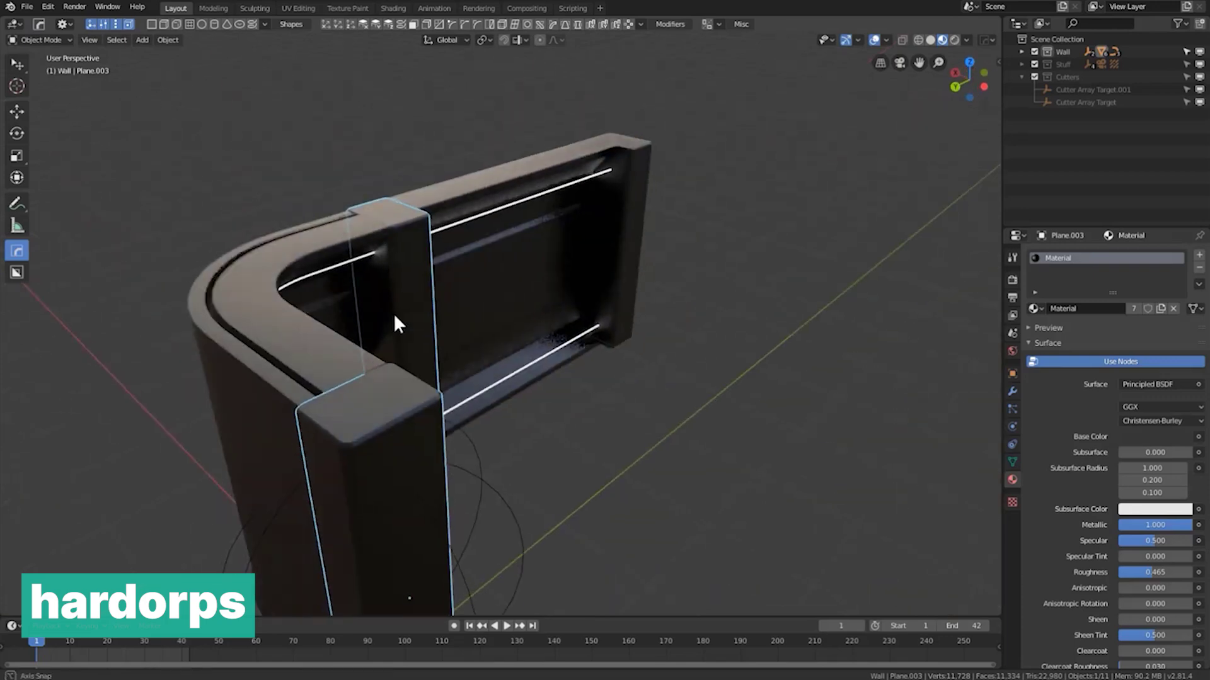
{"action": "key", "text": "ctrl+b"}
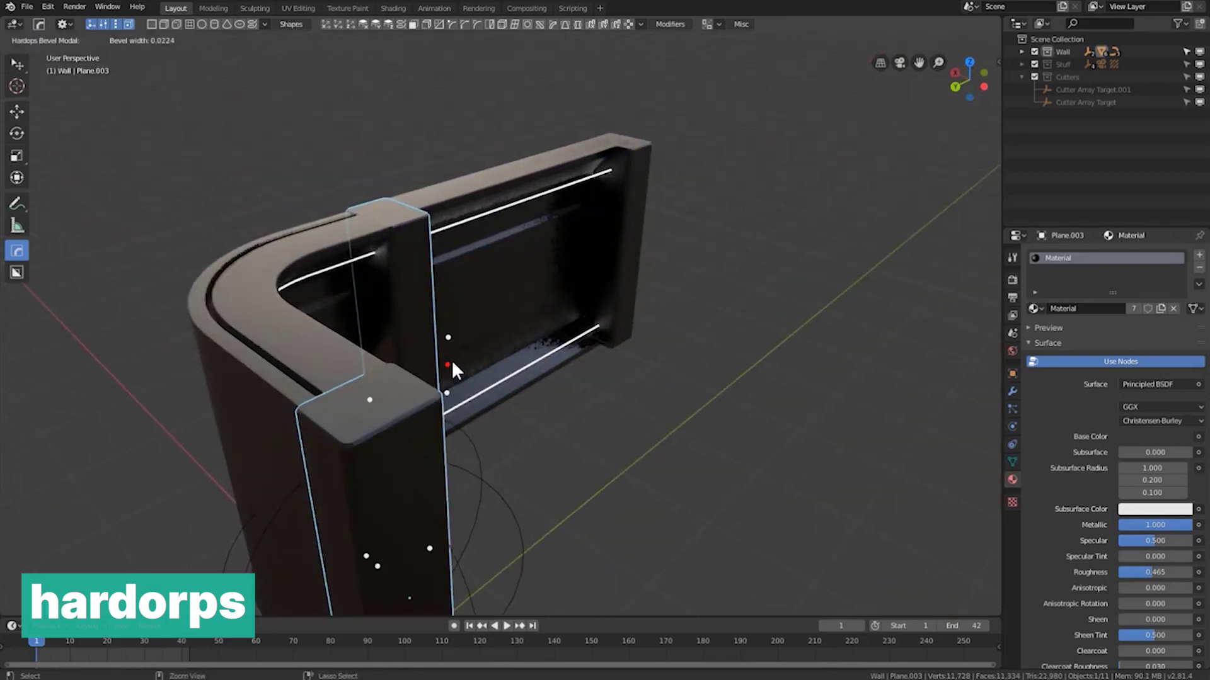